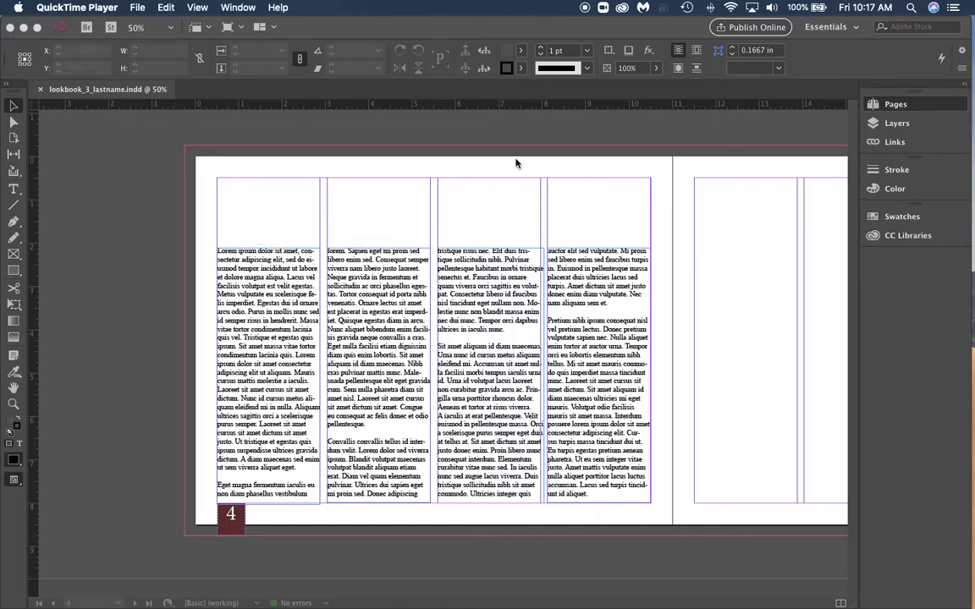
Switch to InDesign and place the text cursor in the first column's body text on page 4
left_click(235, 258)
left_click(239, 290)
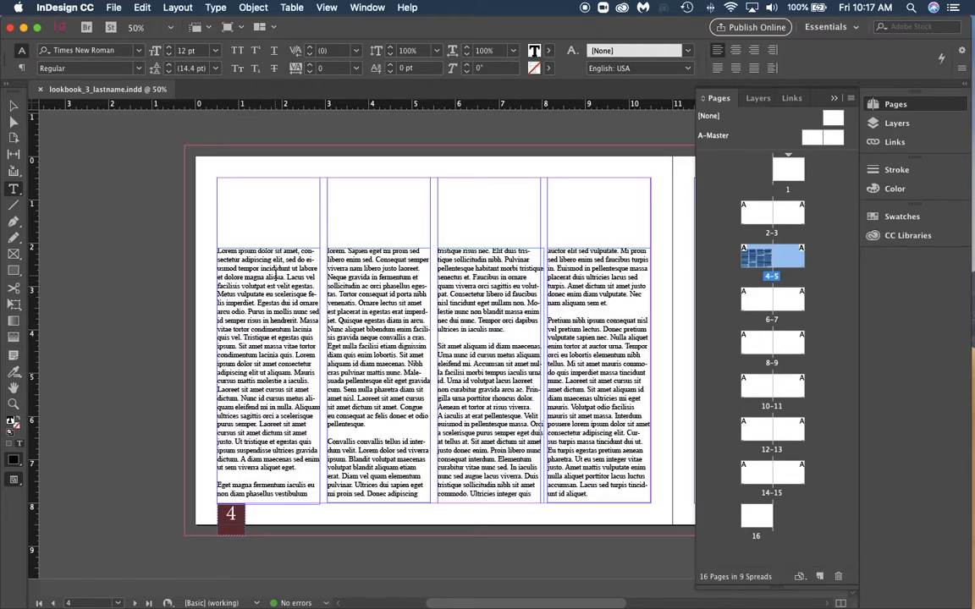
triple_click(262, 277)
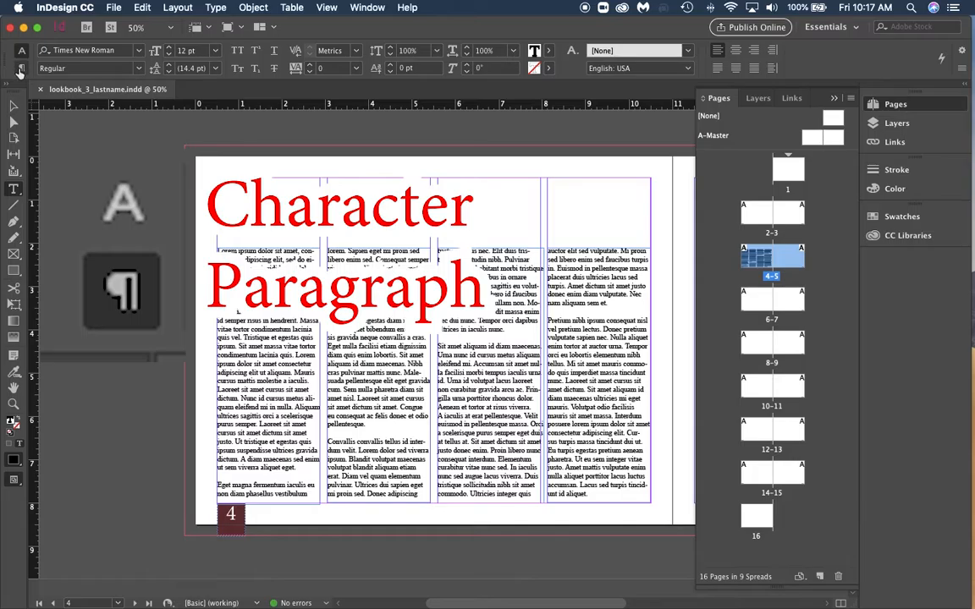
left_click(261, 282)
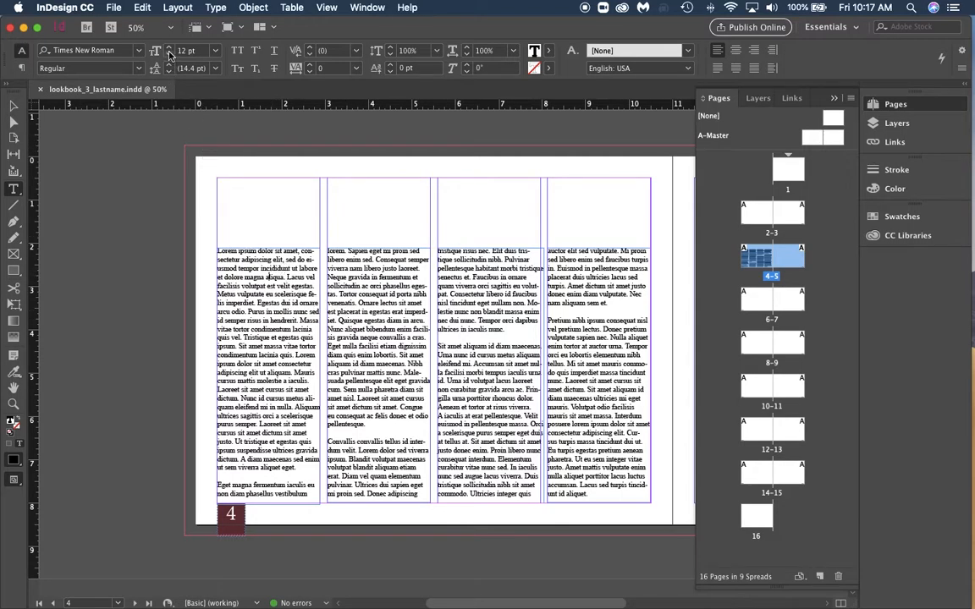
Try raising the font size with only the text cursor placed and nothing selected, and bring it back to 12 pt
left_click(169, 48)
left_click(169, 48)
left_click(169, 47)
left_click(169, 47)
left_click(169, 47)
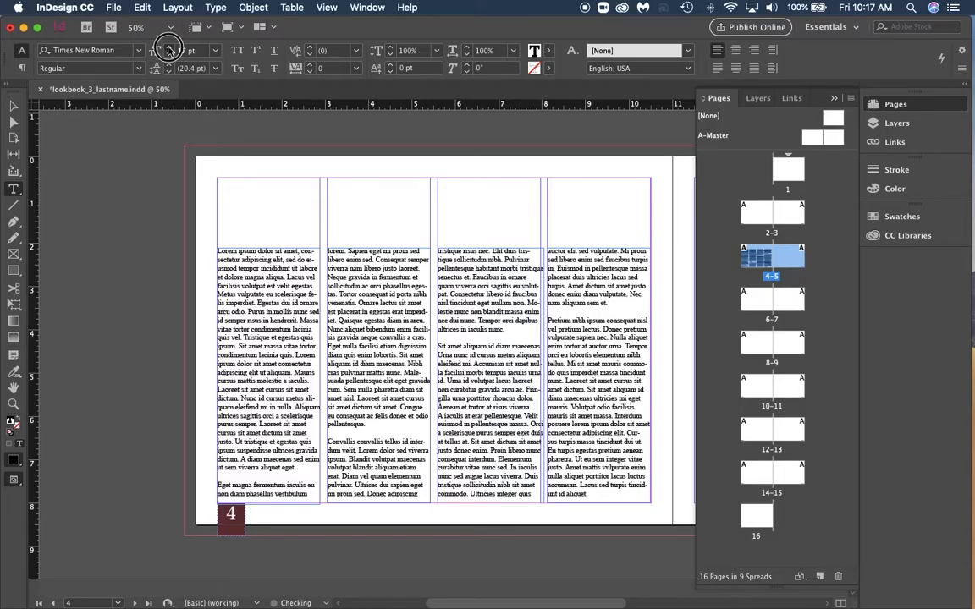
left_click(169, 48)
left_click(170, 47)
left_click(169, 54)
left_click(169, 54)
left_click(169, 54)
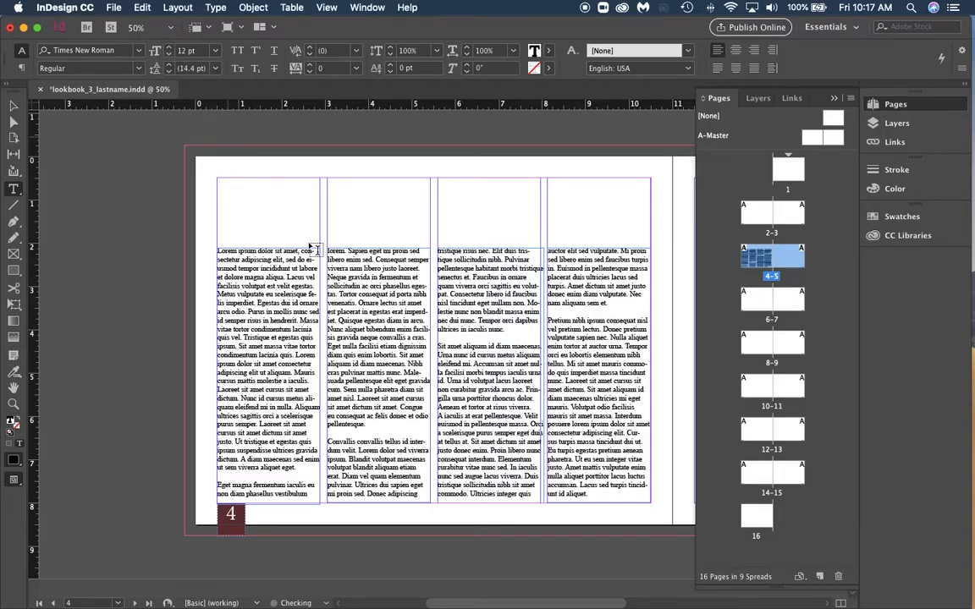
Select parts of two lines in the first column, try a larger font size on them, and return it to 12 pt
left_click(243, 276)
left_click_drag(243, 276, 288, 285)
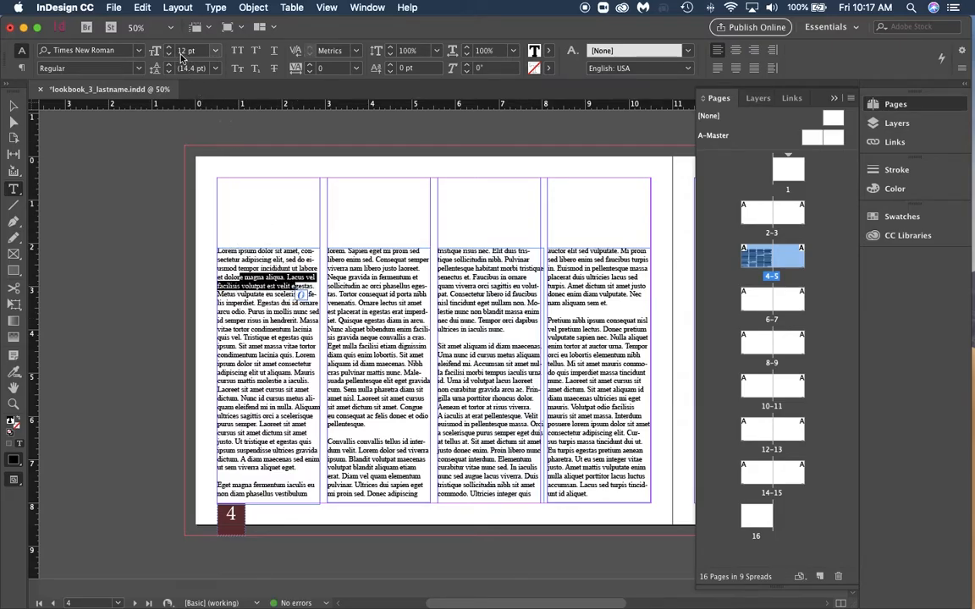
left_click(169, 47)
left_click(169, 47)
left_click(170, 47)
left_click(169, 54)
left_click(169, 54)
left_click(262, 271)
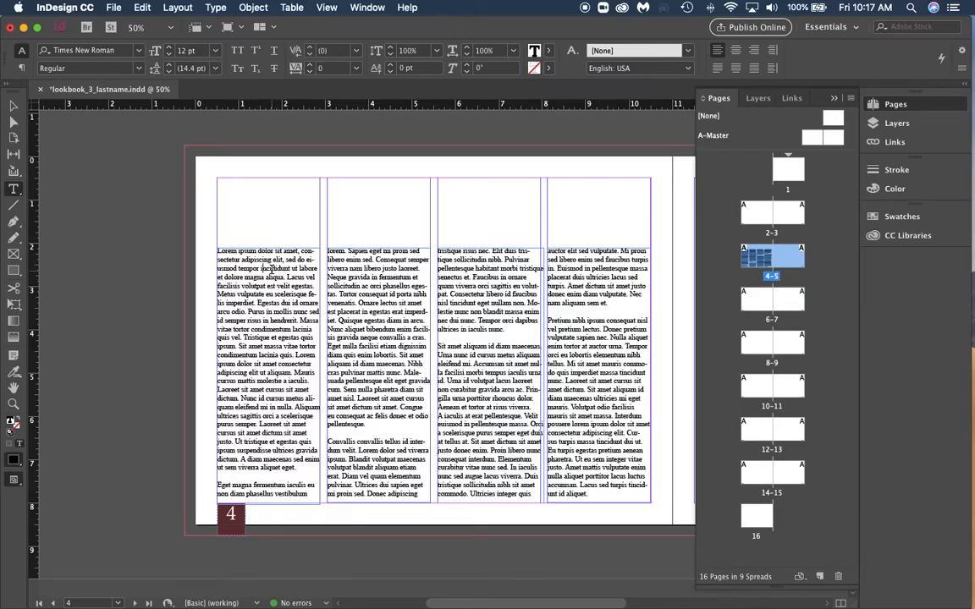
Try selecting a single line and the entire first paragraph in the first column
triple_click(271, 269)
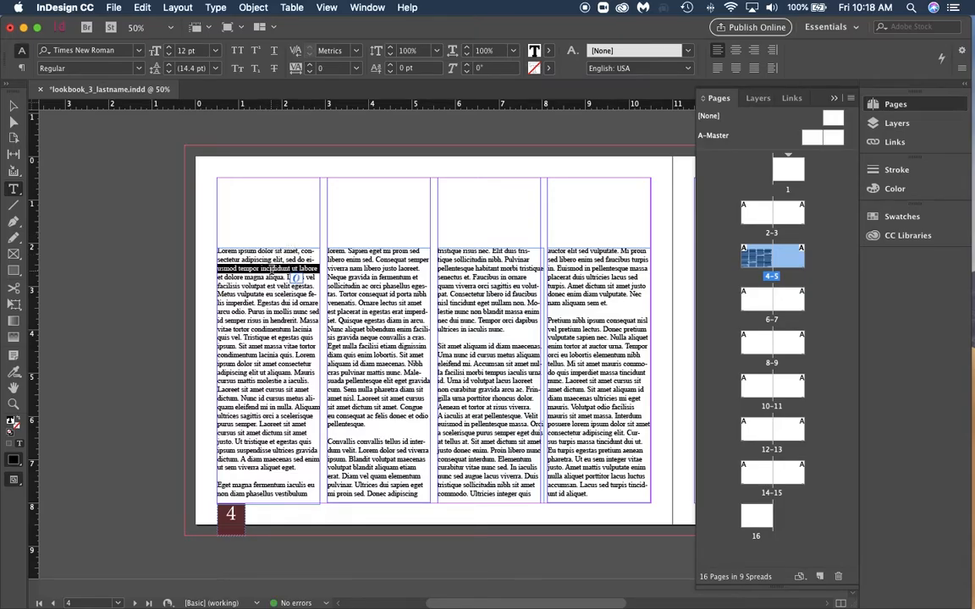
double_click(286, 270)
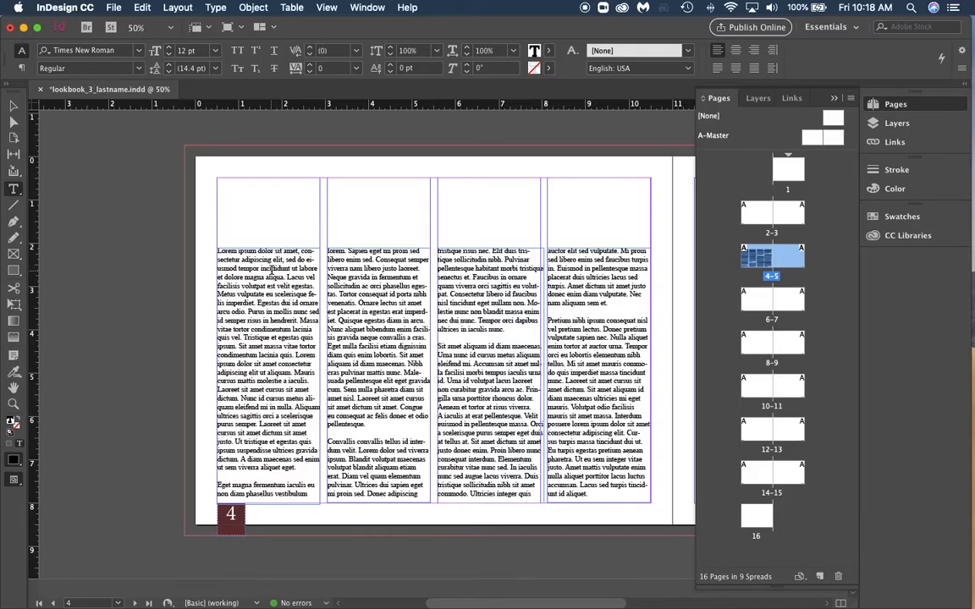
triple_click(269, 269)
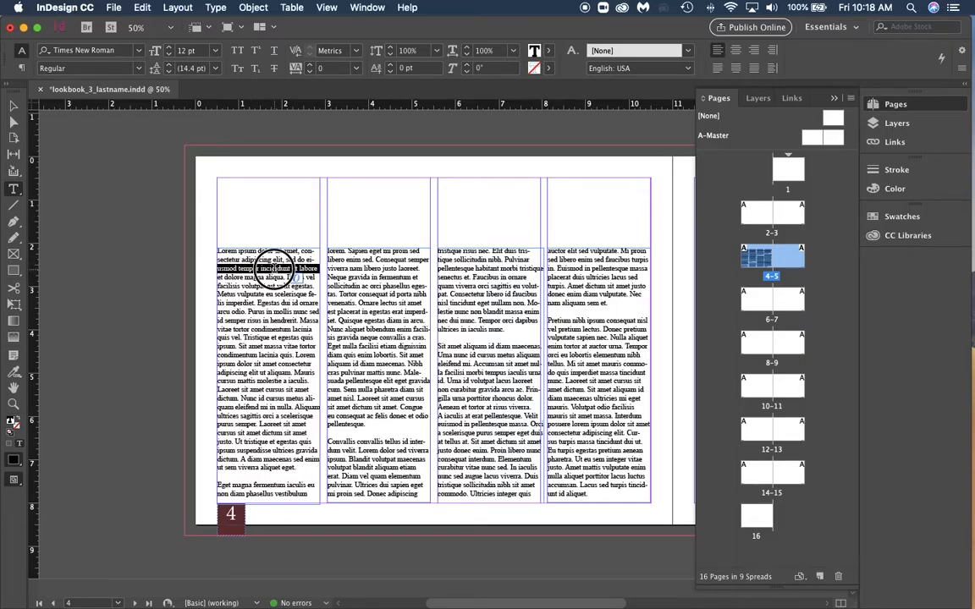
double_click(274, 267)
double_click(274, 267)
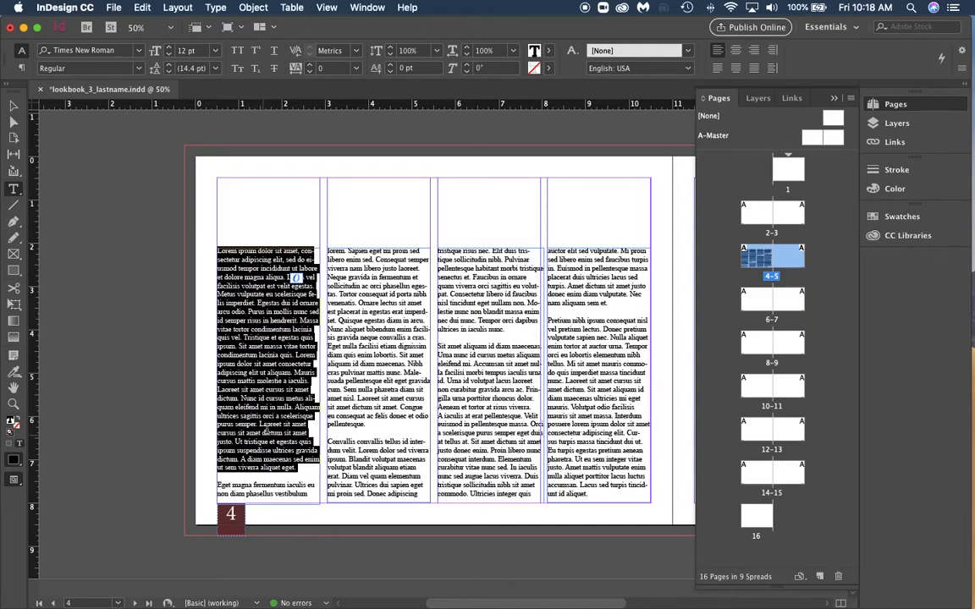
Try two ways of selecting the complete threaded story, clearing the selection each time
left_click(278, 337)
double_click(282, 339)
double_click(282, 338)
left_click(282, 338)
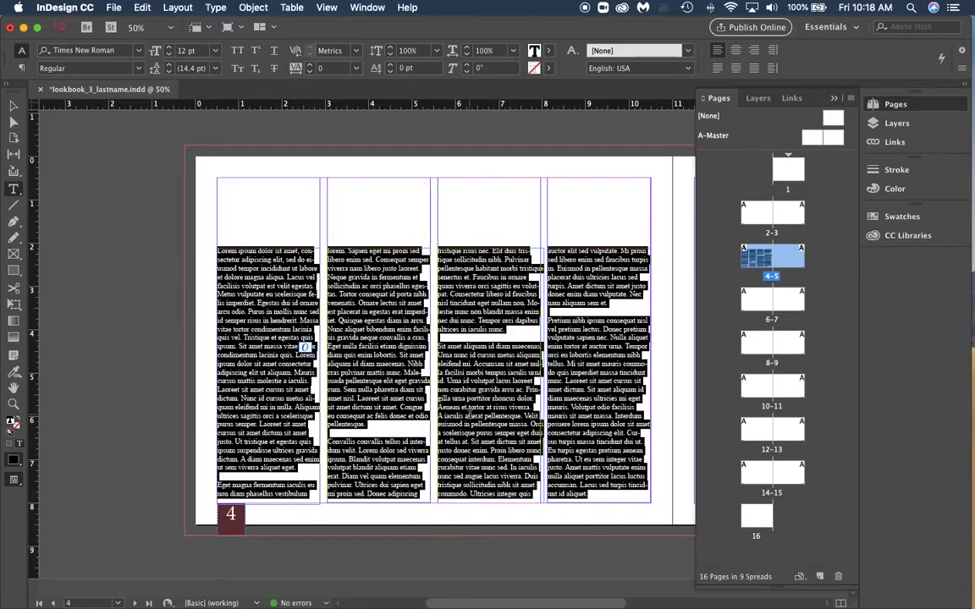
left_click(314, 315)
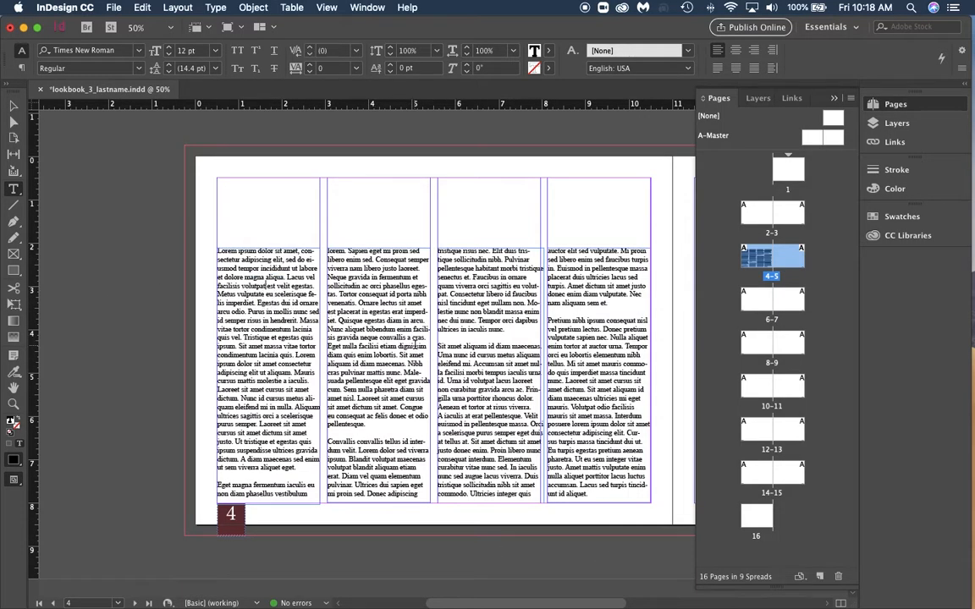
key("super+a")
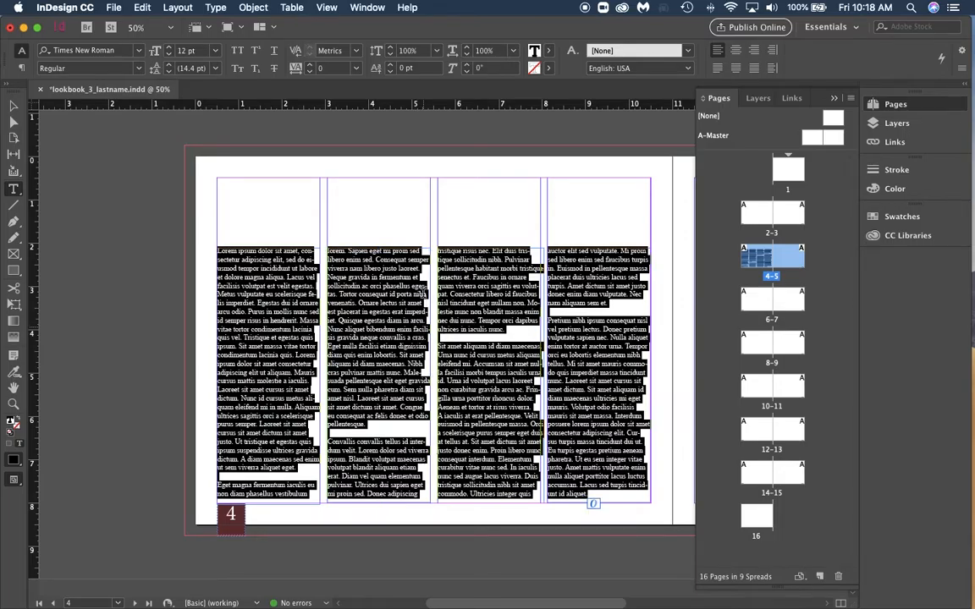
left_click(346, 296)
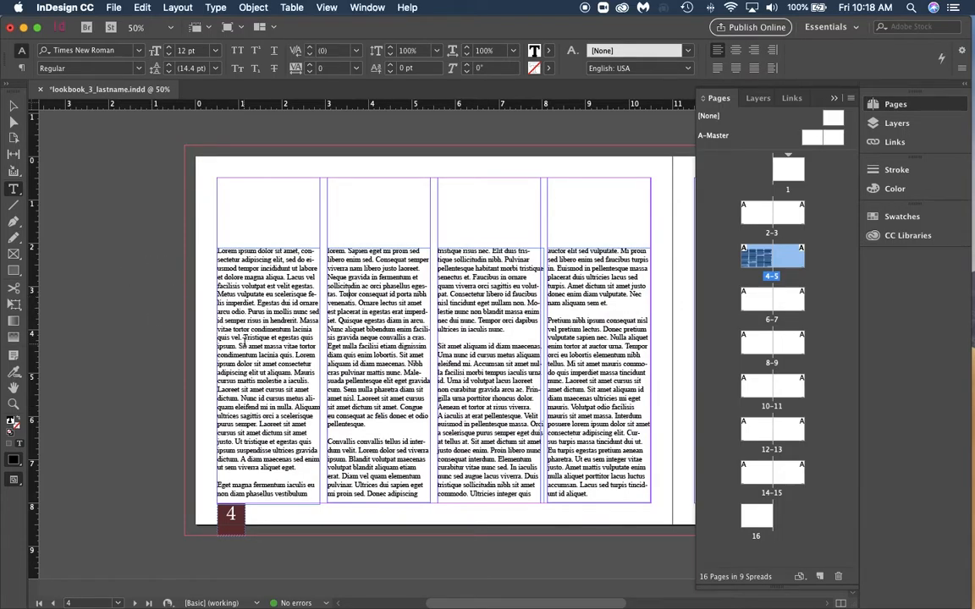
Select all the body text across the four columns on page 4
triple_click(287, 285)
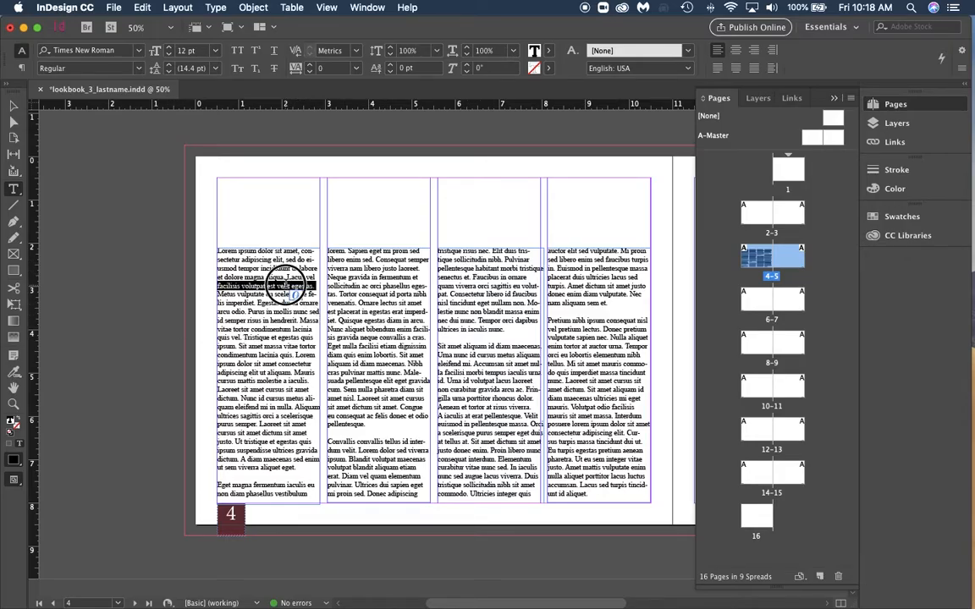
double_click(288, 286)
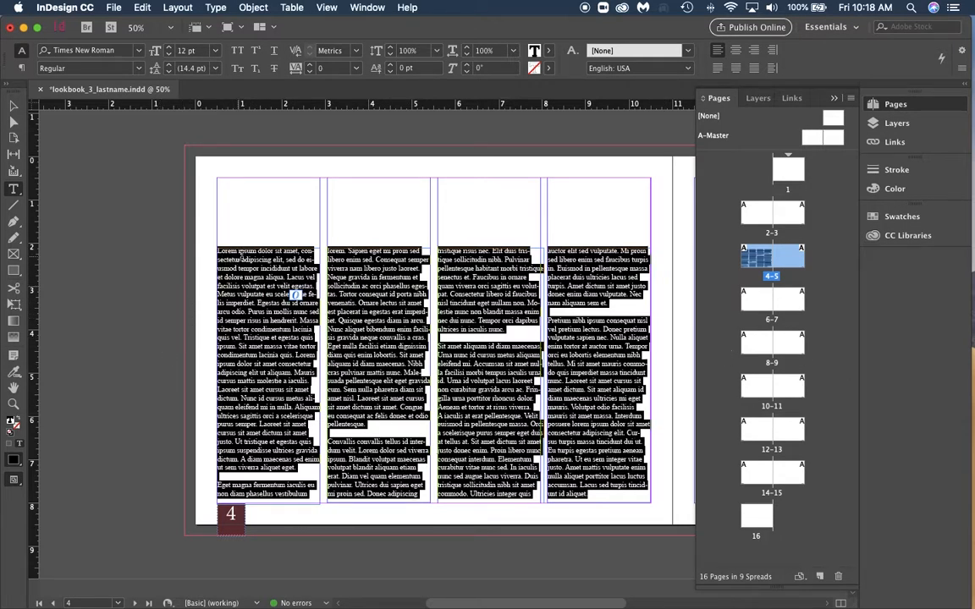
Try larger font sizes on the whole selected story and set it back to 12 pt
left_click(169, 48)
left_click(169, 48)
left_click(169, 48)
left_click(169, 48)
left_click(169, 48)
left_click(169, 48)
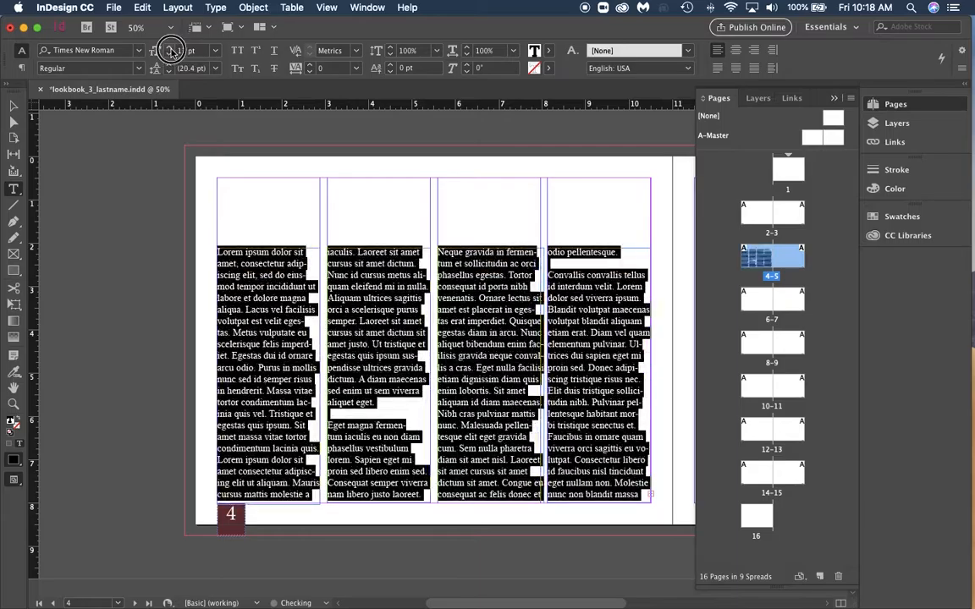
left_click(169, 49)
left_click(169, 54)
left_click(169, 54)
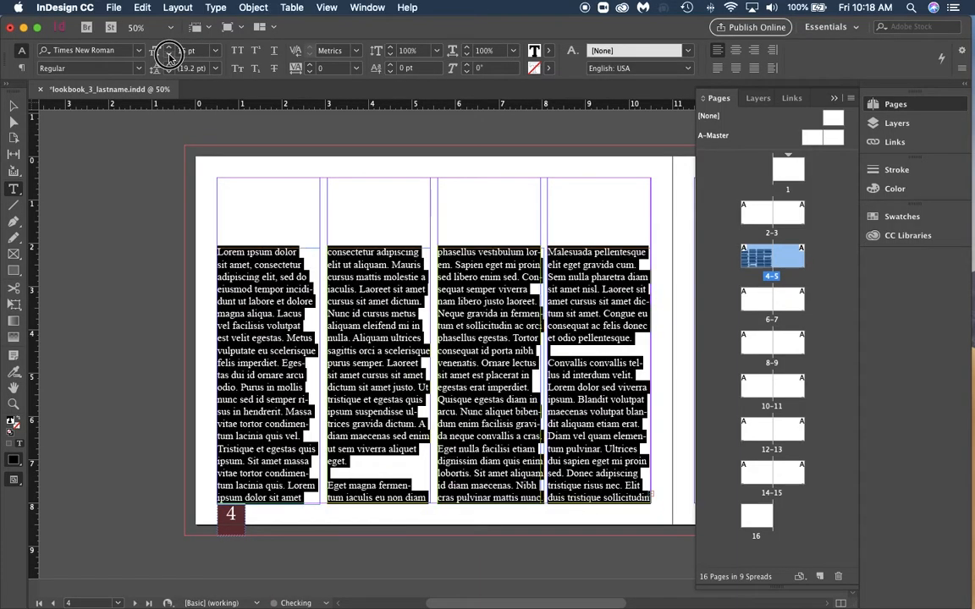
left_click(170, 54)
left_click(170, 54)
left_click(169, 55)
left_click(169, 54)
left_click(169, 54)
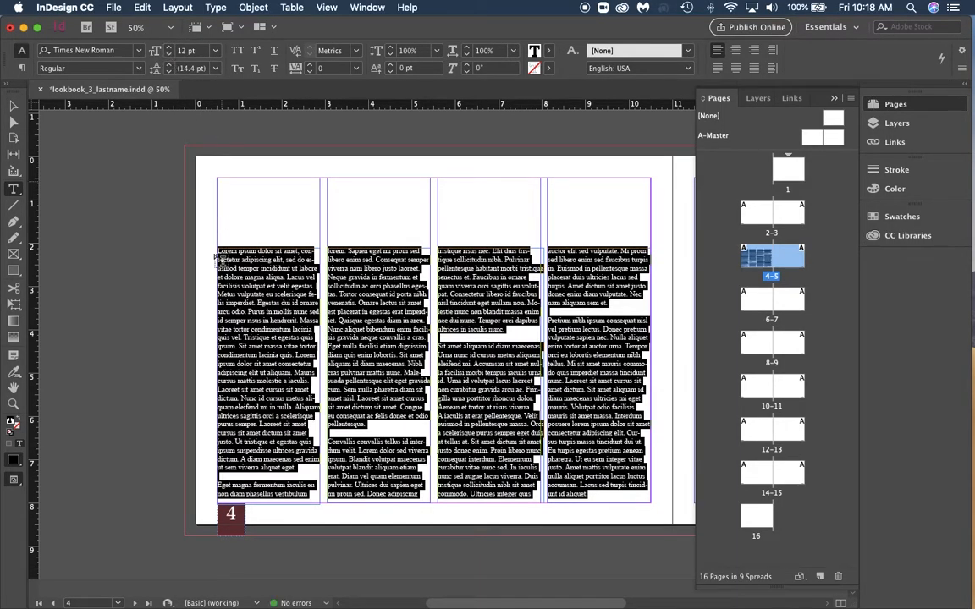
Justify the selected body text with the last line aligned left
key("super+shift+j")
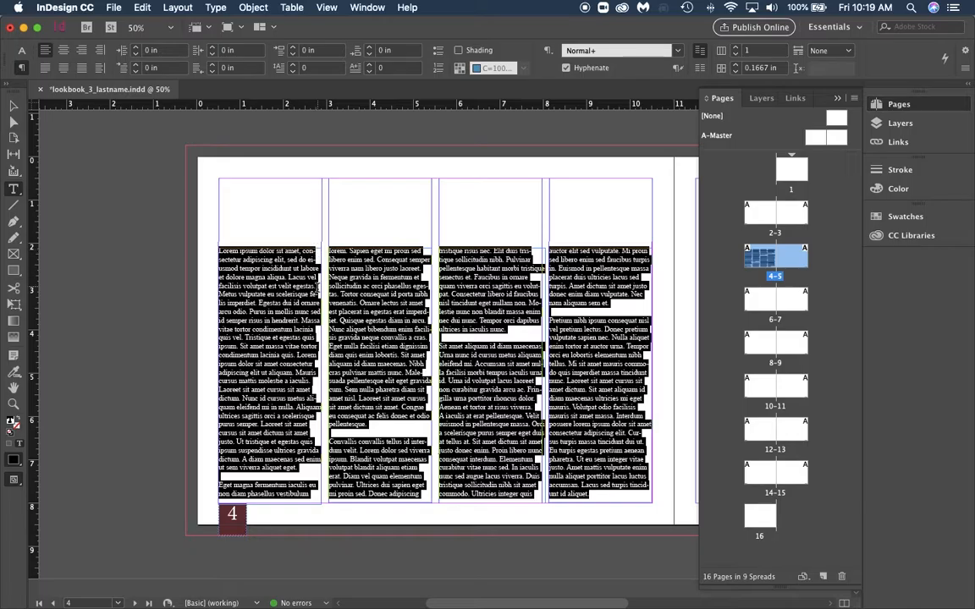
left_click(46, 68)
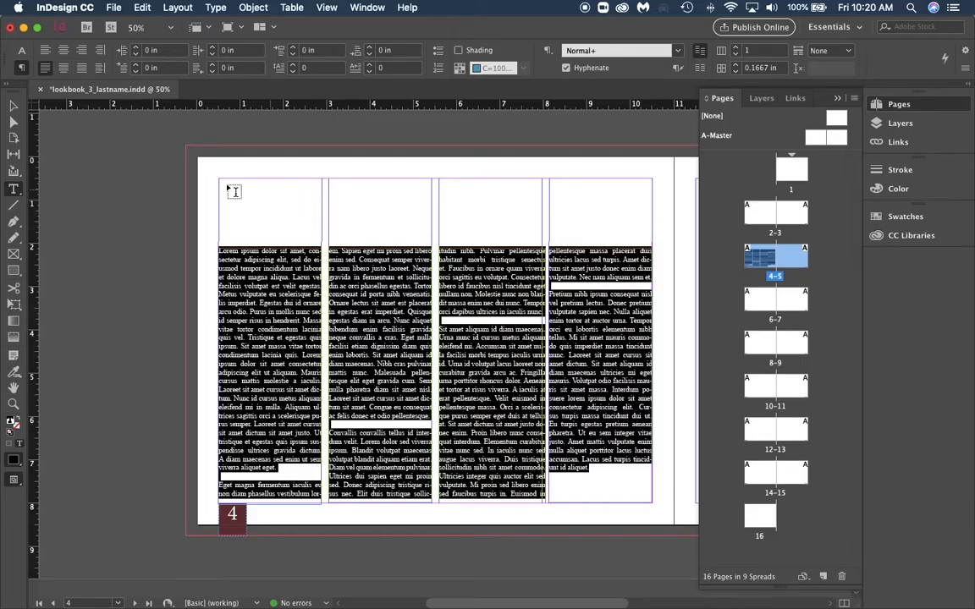
Preview the justified page without guides and frame edges, and return to the normal view
left_click(14, 105)
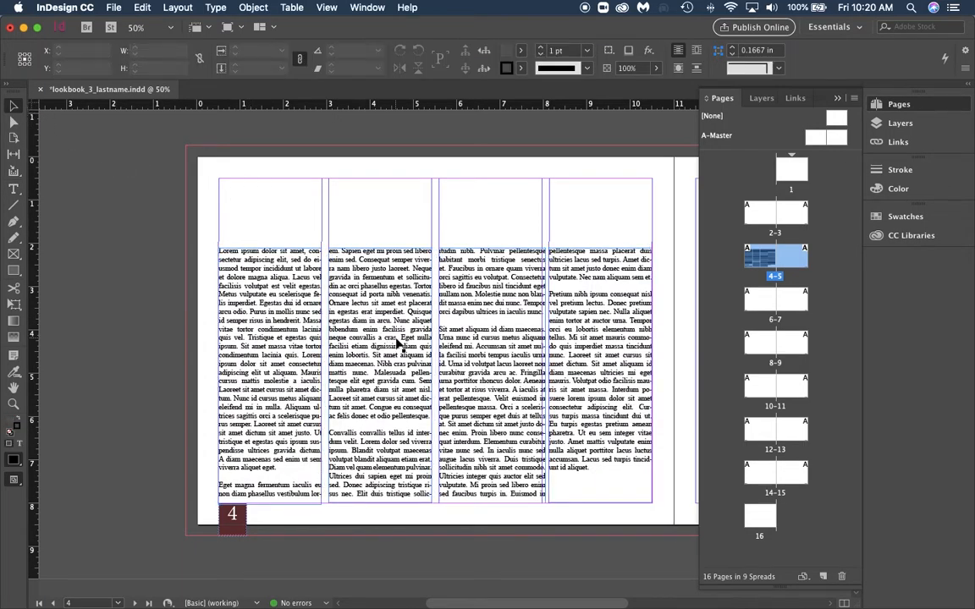
key("w")
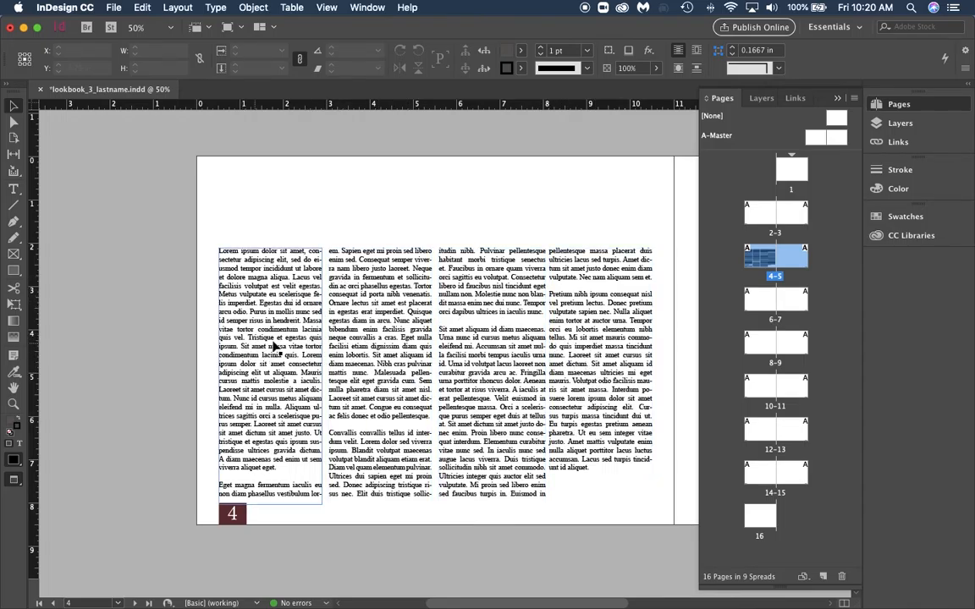
key("w")
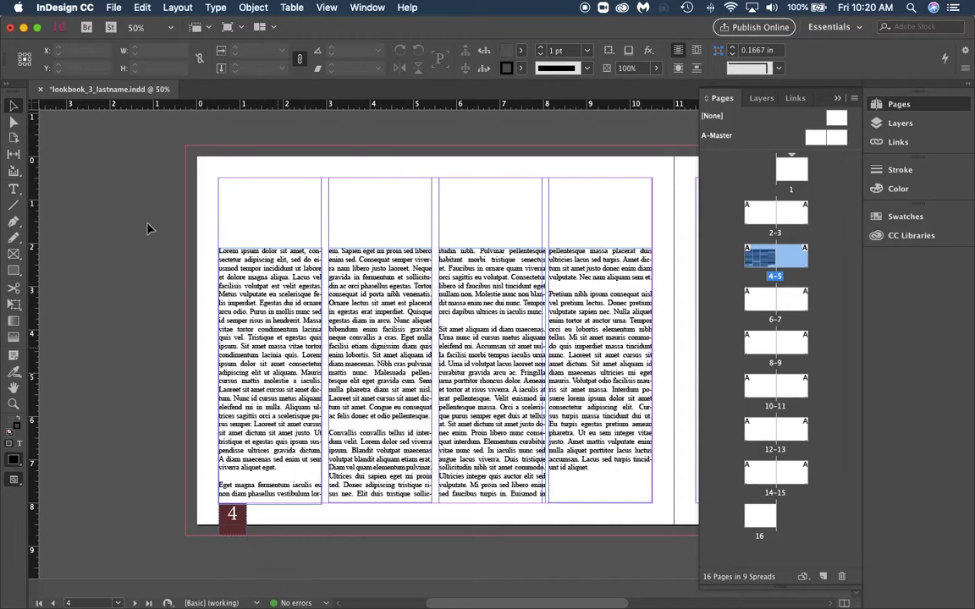
Place the text cursor in the first column and select the entire justified story
left_click(14, 188)
left_click(242, 313)
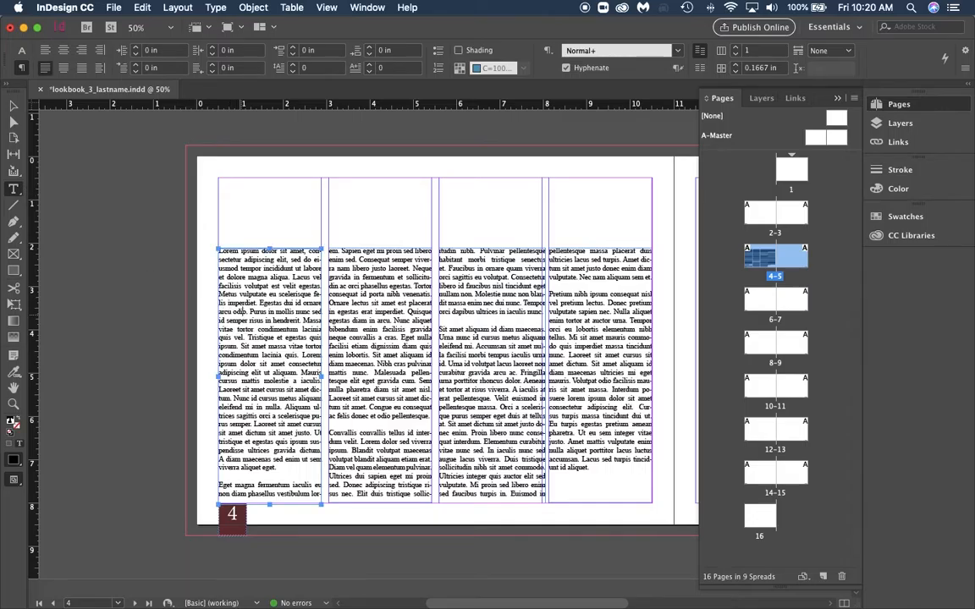
key("super+a")
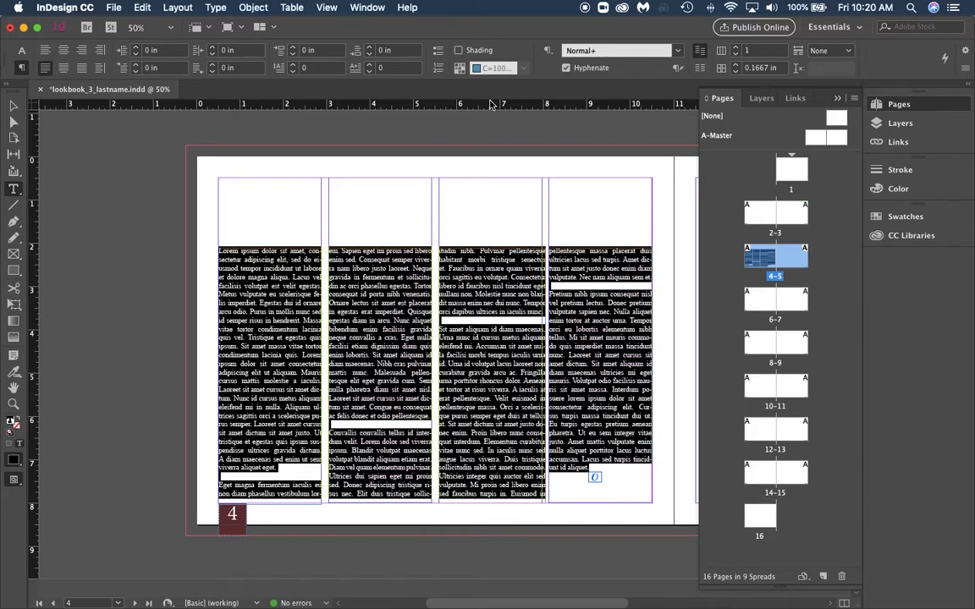
Try left and right indents of 0.1875 in on the whole story, and undo both indents
left_click(136, 47)
left_click(136, 47)
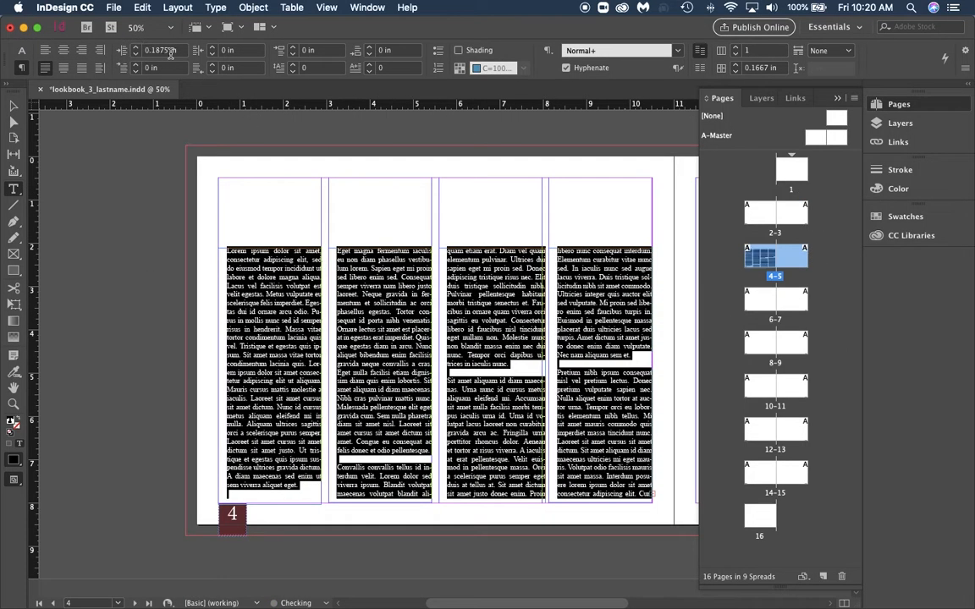
left_click(213, 47)
left_click(213, 47)
left_click(212, 47)
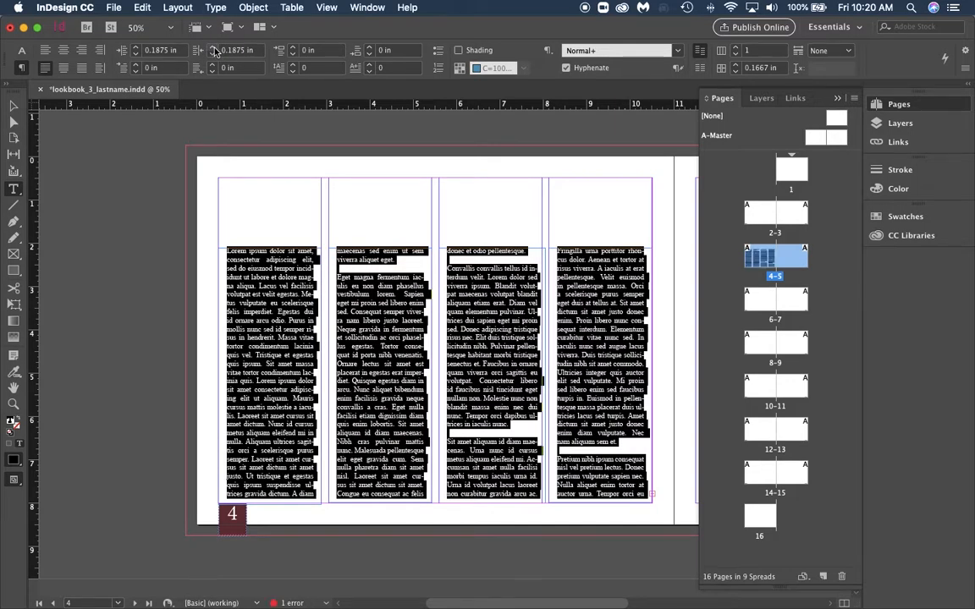
key("super+z")
key("super+z")
key("super+z")
key("super+z")
key("super+z")
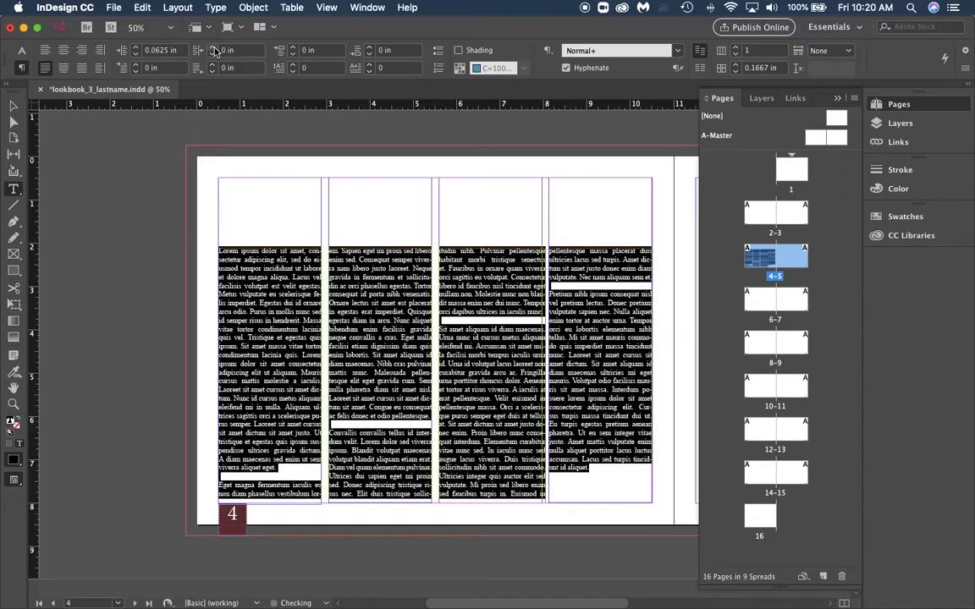
key("super+z")
Try 0.0625 in of space before and of space after the paragraphs, resetting each to 0 in
left_click(293, 50)
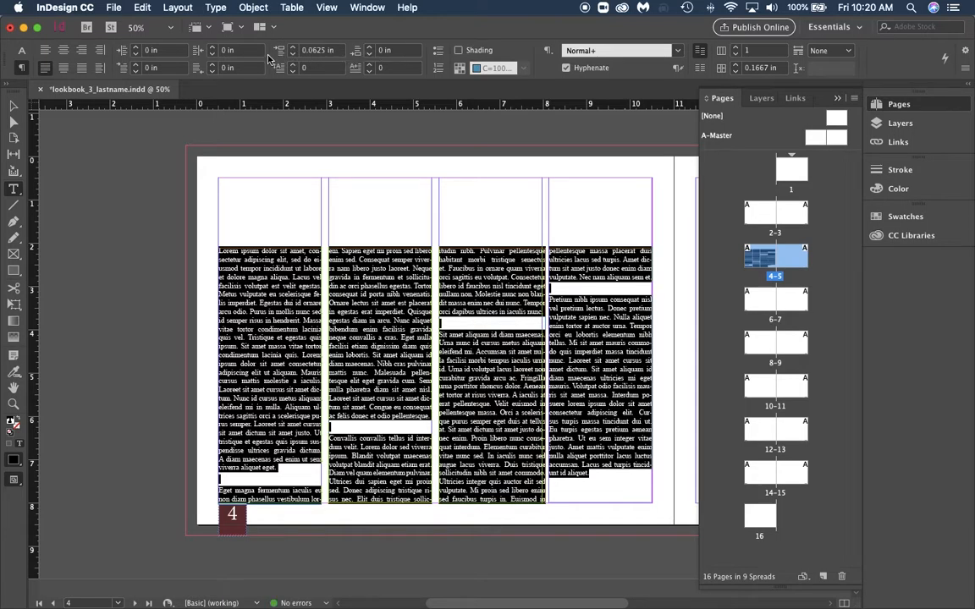
left_click(292, 54)
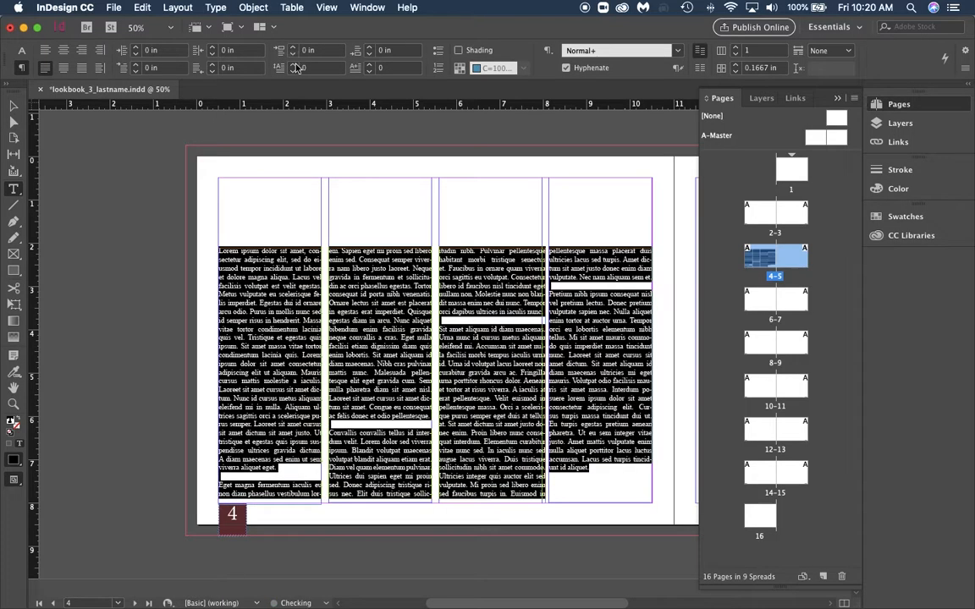
left_click(370, 48)
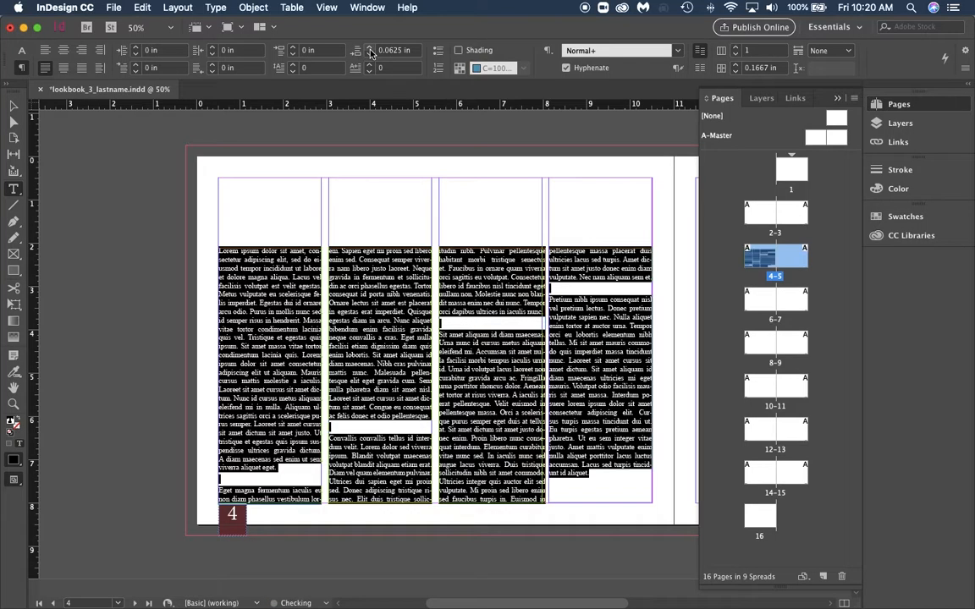
left_click(369, 54)
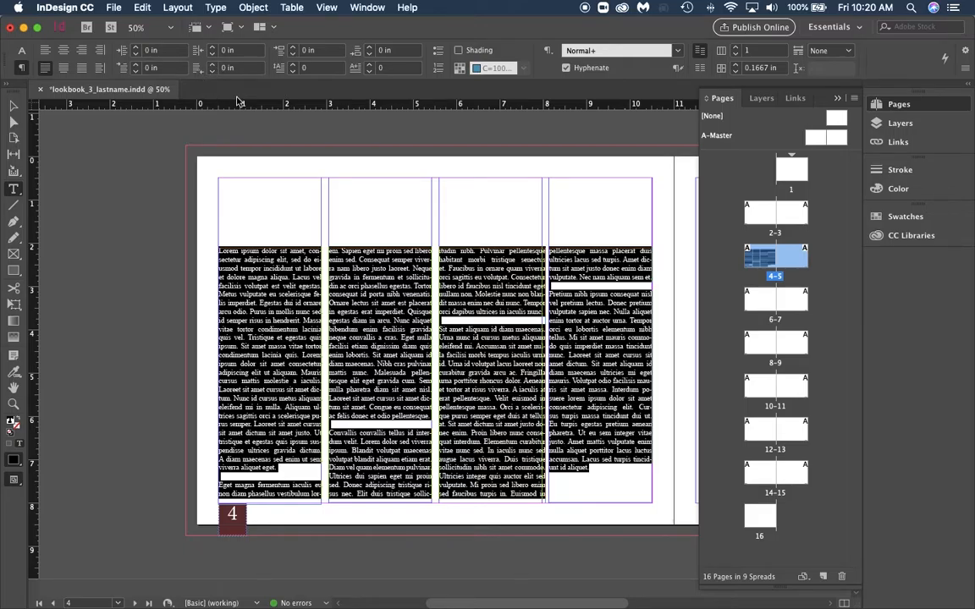
Give every selected paragraph a drop cap three lines tall
left_click(291, 68)
left_click(291, 68)
left_click(291, 68)
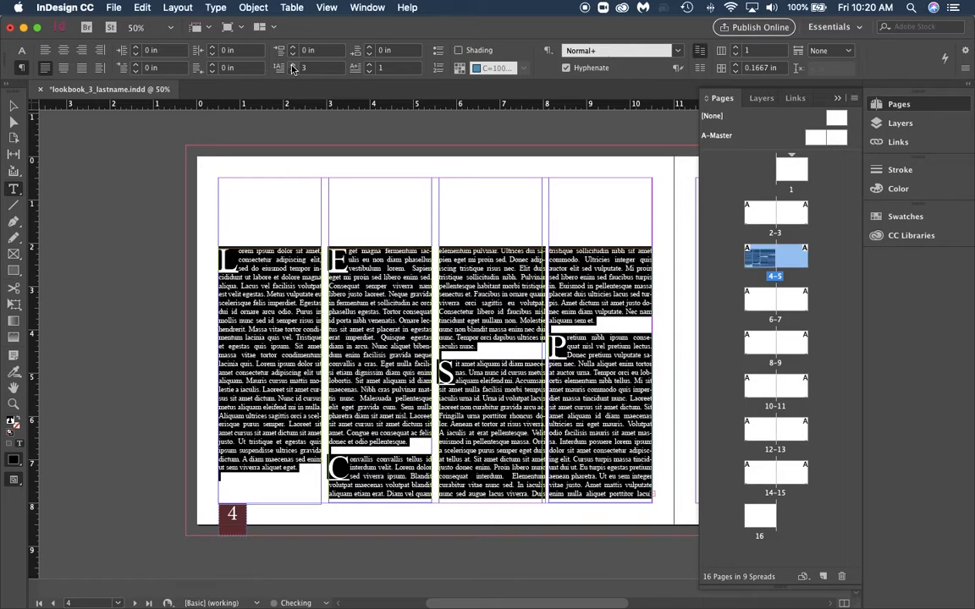
Reset the single-letter drop caps and try drop caps three lines tall and four characters wide on every selected paragraph
left_click(291, 73)
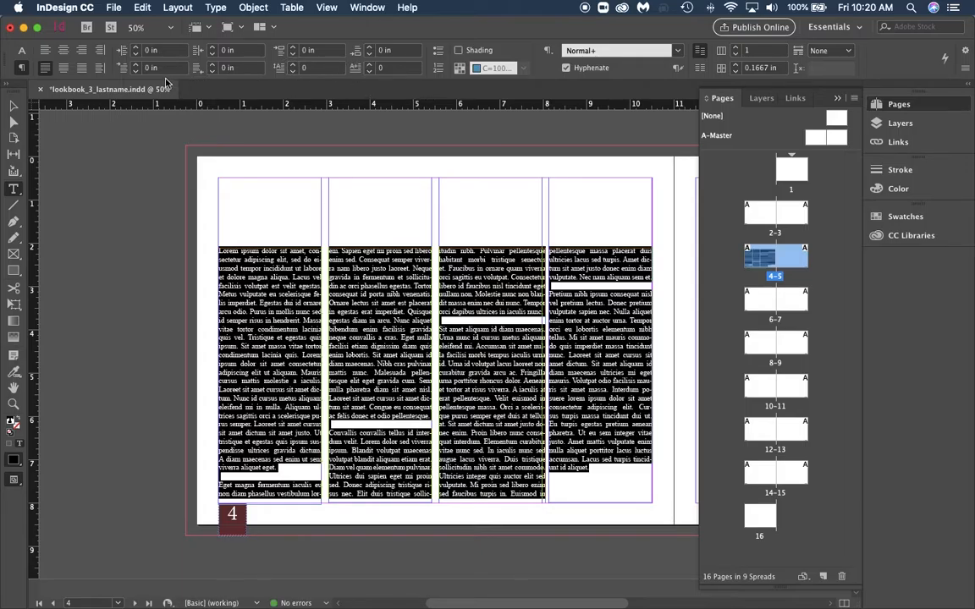
left_click(370, 65)
left_click(370, 65)
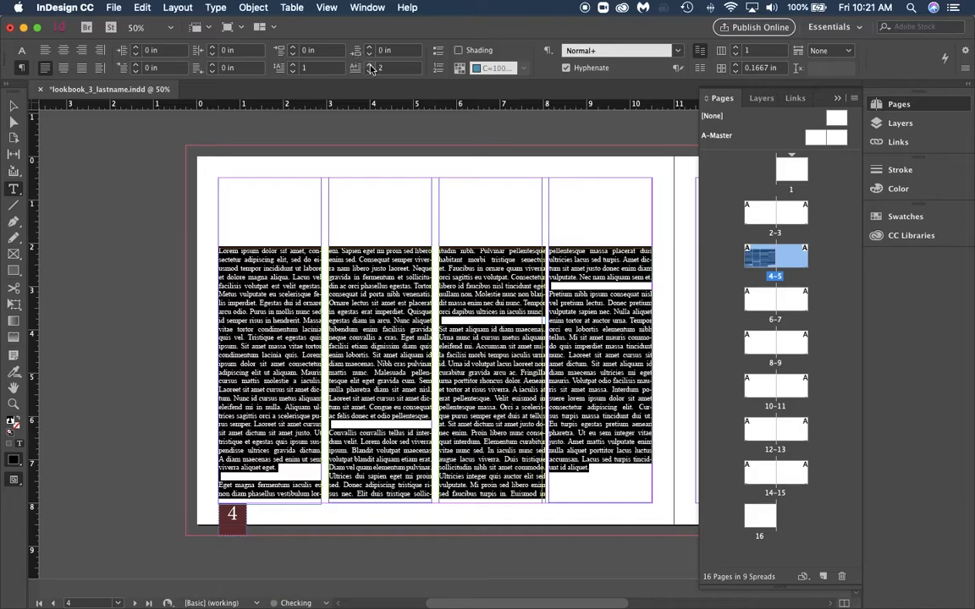
left_click(293, 65)
left_click(293, 65)
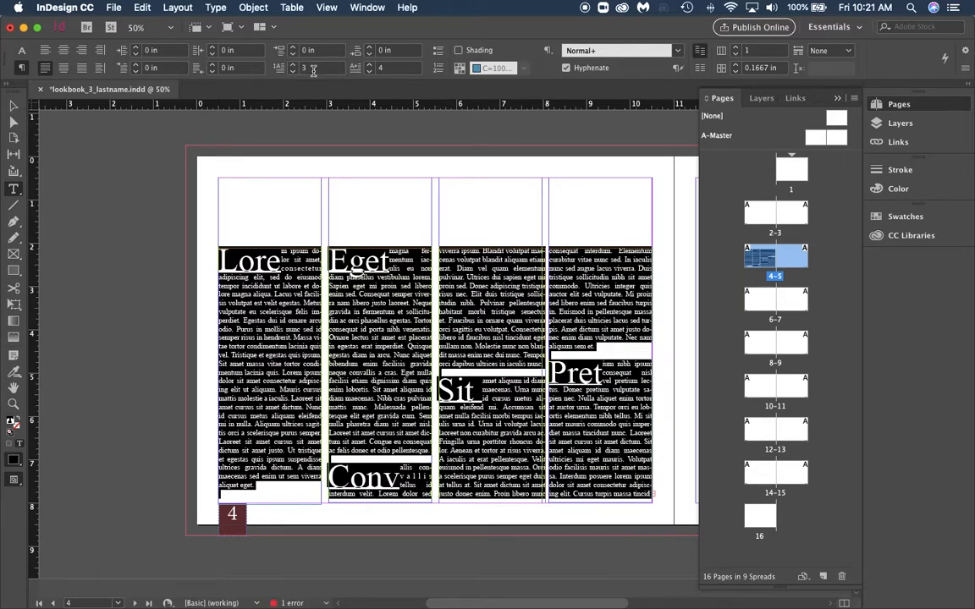
Remove the drop caps from the whole story by setting their line and character counts to 0
left_click(369, 71)
left_click(369, 71)
left_click(369, 73)
left_click(368, 73)
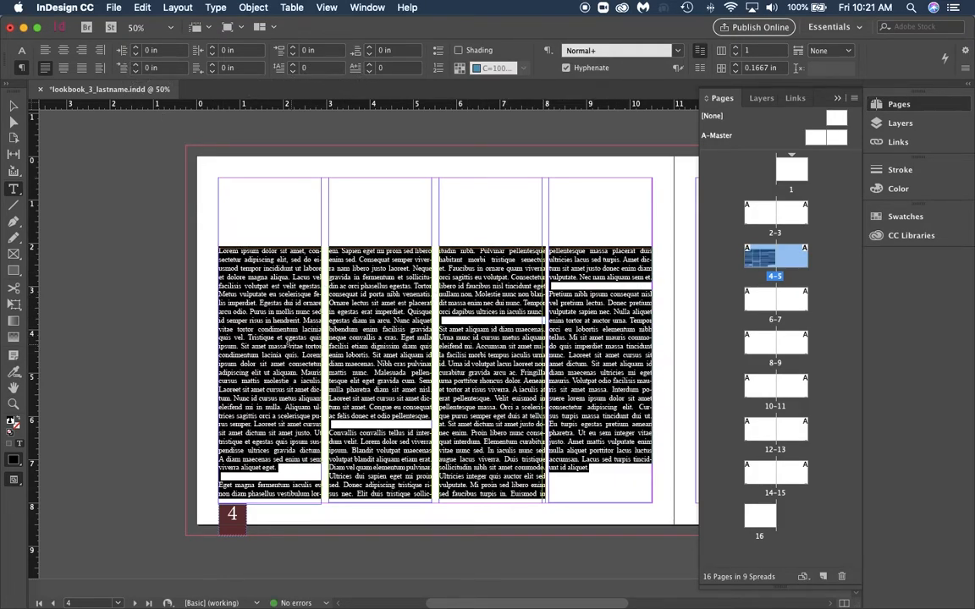
Set a first-line left indent of 0.25 in on all selected paragraphs and deselect the text
left_click(136, 64)
left_click(136, 64)
left_click(136, 65)
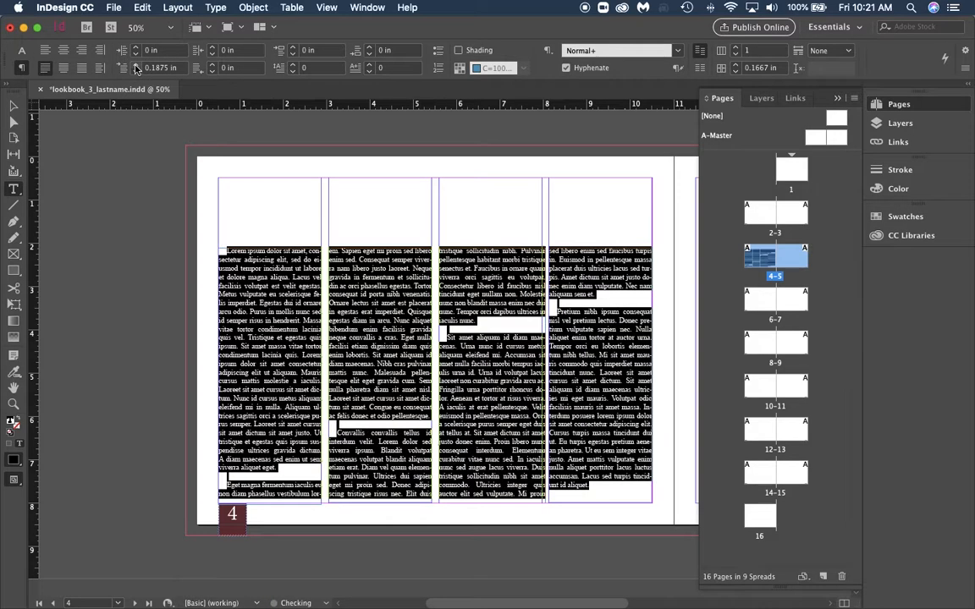
left_click(135, 65)
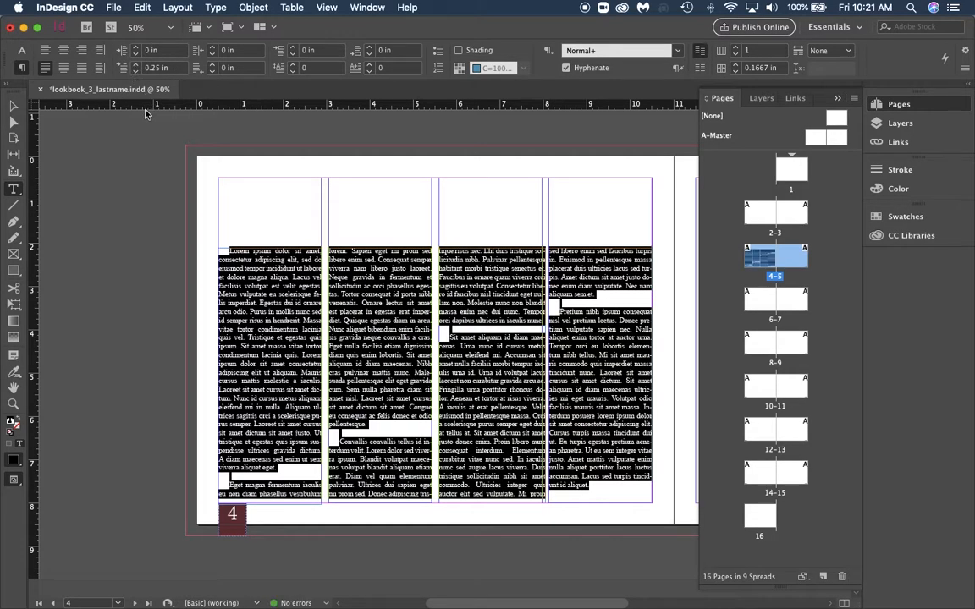
left_click(305, 209)
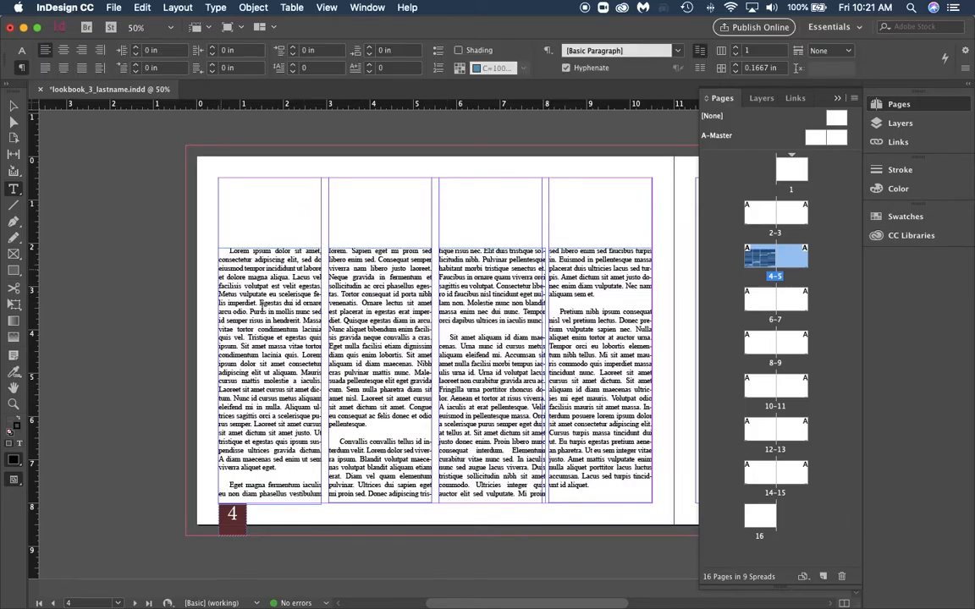